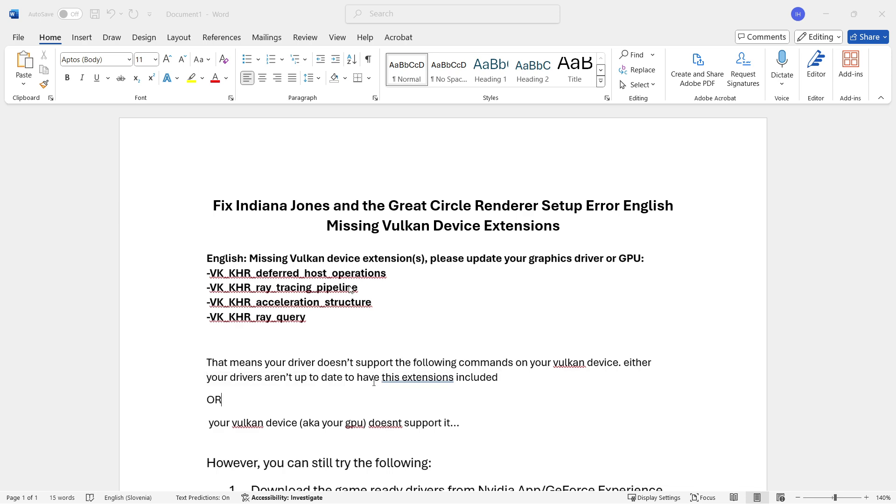
Read the notes on the missing Vulkan device extensions error and its suggested fixes.
scroll(352, 285, up, 1)
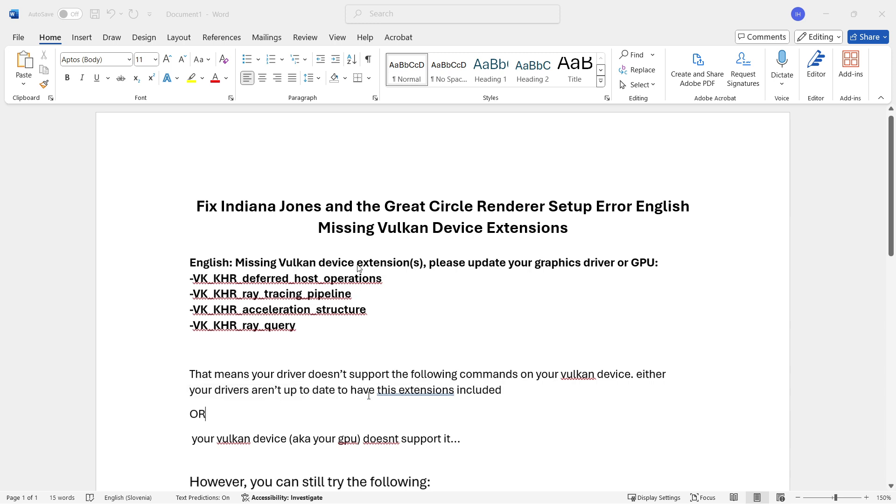
scroll(359, 212, down, 1)
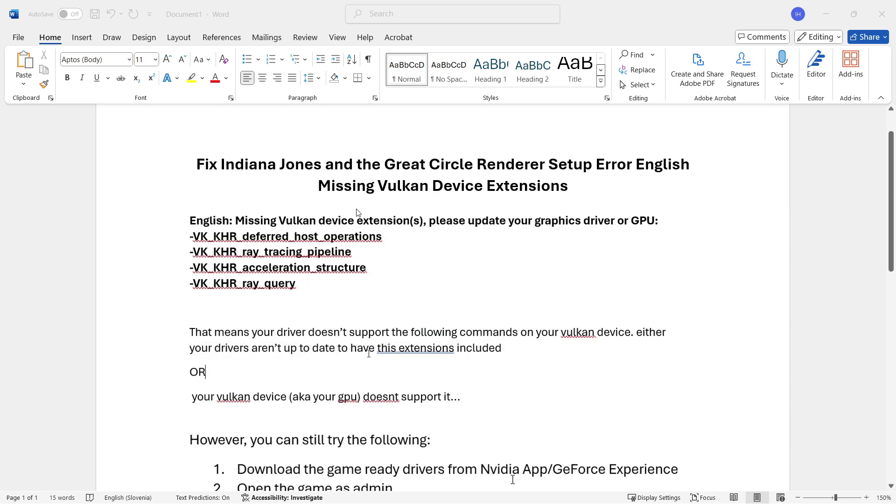
scroll(331, 289, down, 1)
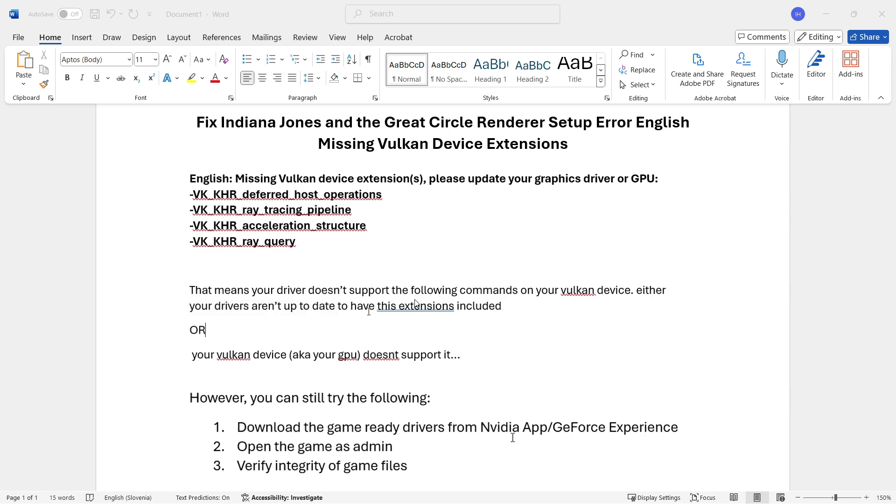
scroll(495, 280, down, 1)
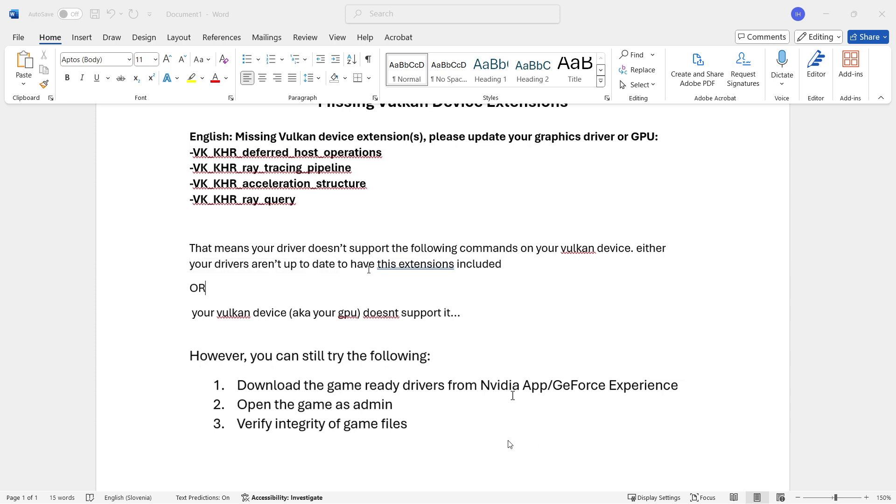
Find and launch GeForce Experience from the system search and decline the upgrade to the NVIDIA app.
mouse_move(471, 499)
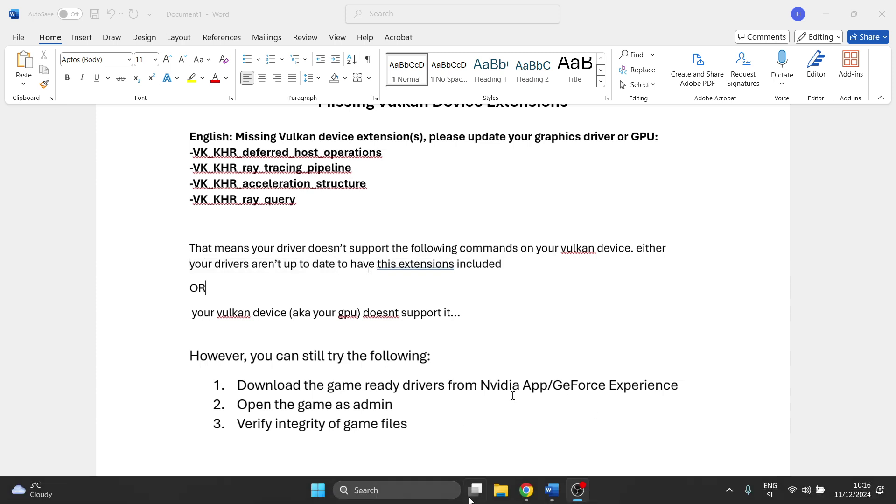
click(417, 497)
text(gefore)
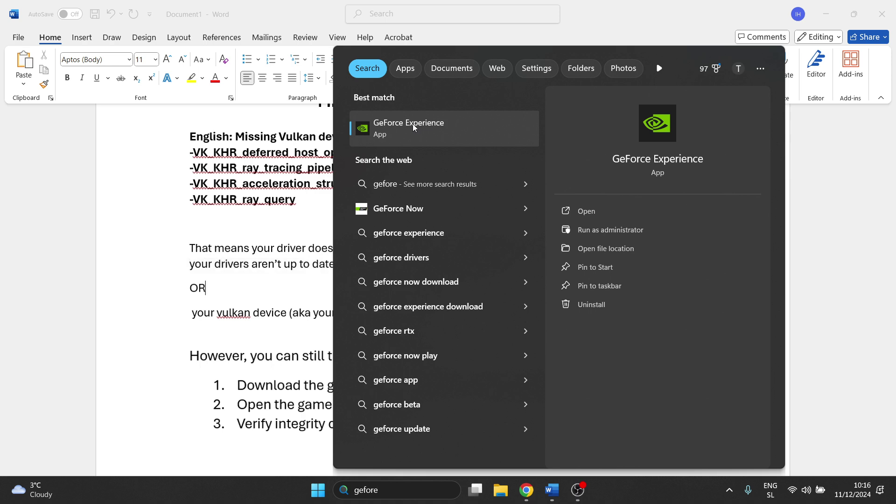
click(419, 138)
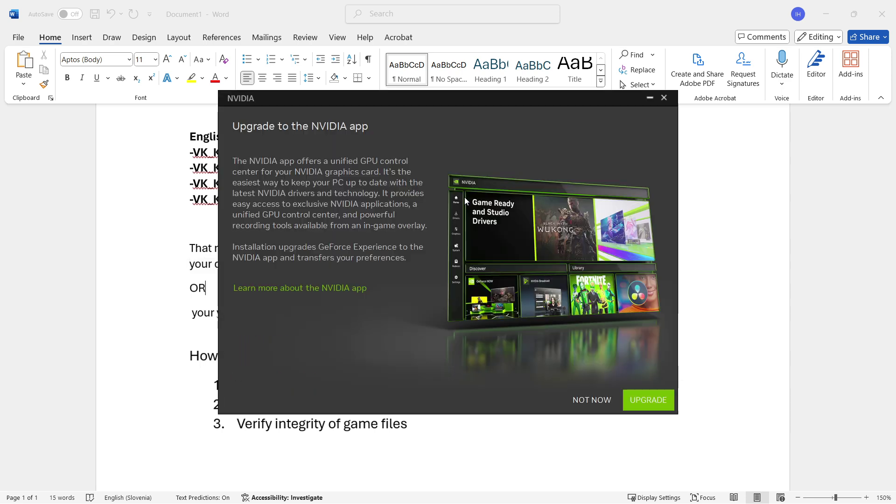
click(600, 408)
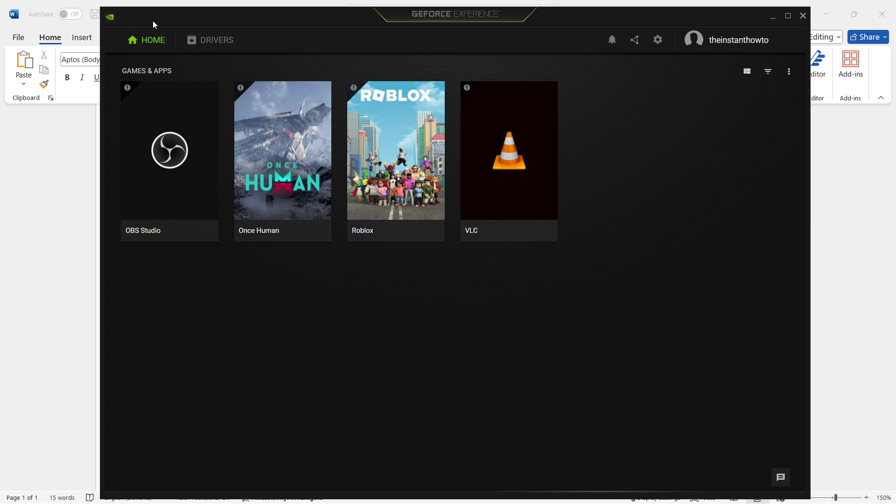
View the available drivers and the Game Ready or Studio driver preference, check for updates, and close GeForce Experience.
click(220, 46)
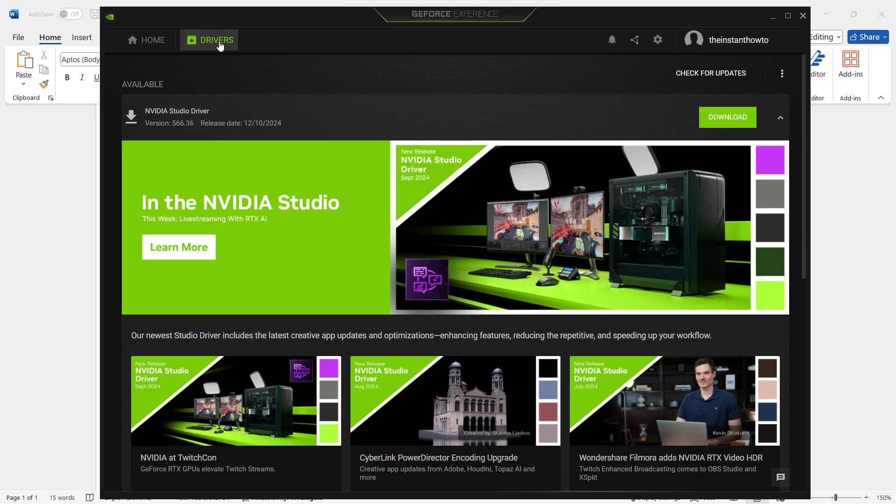
click(783, 74)
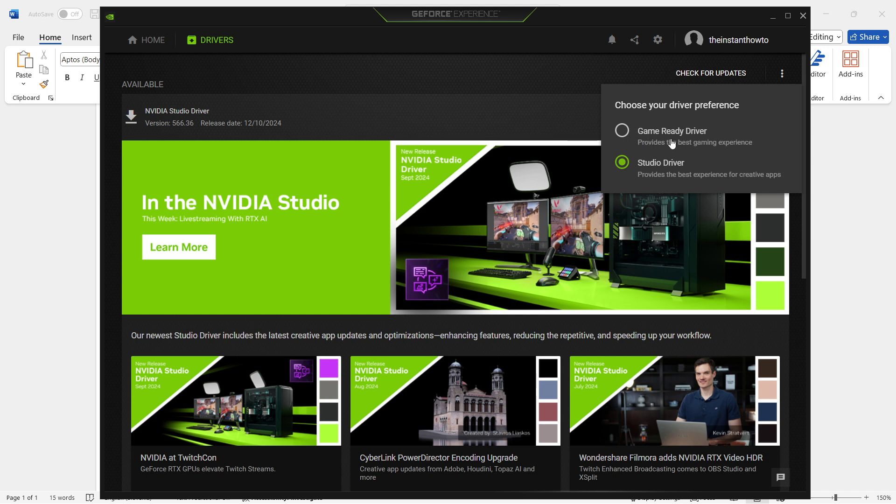
click(583, 75)
click(712, 74)
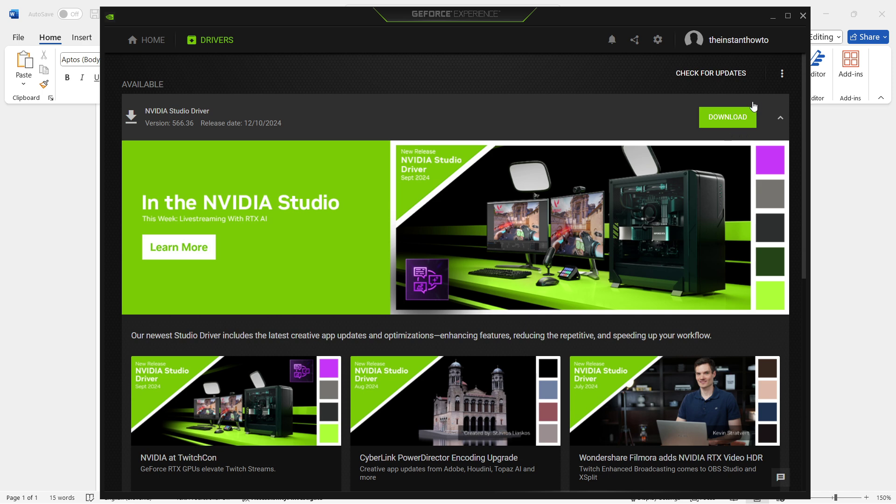
click(804, 16)
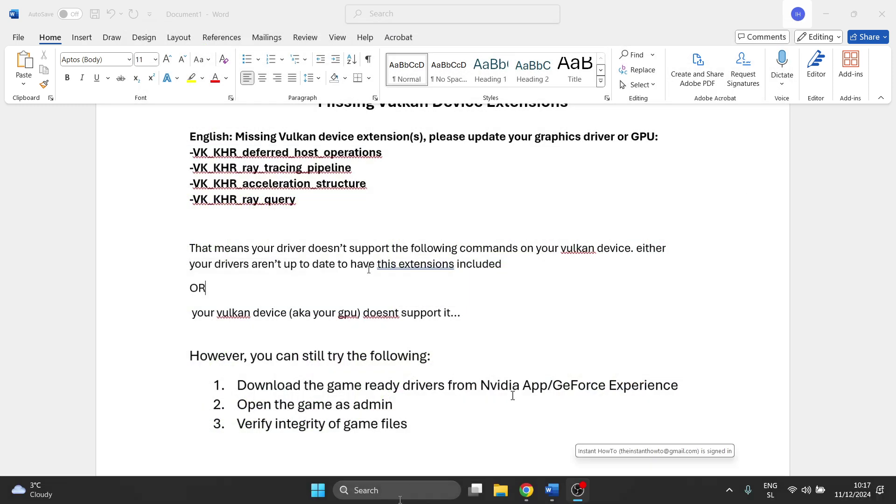
Find and launch AMD Software: Adrenalin Edition, view its system and driver page, and close it.
click(398, 491)
text(amd)
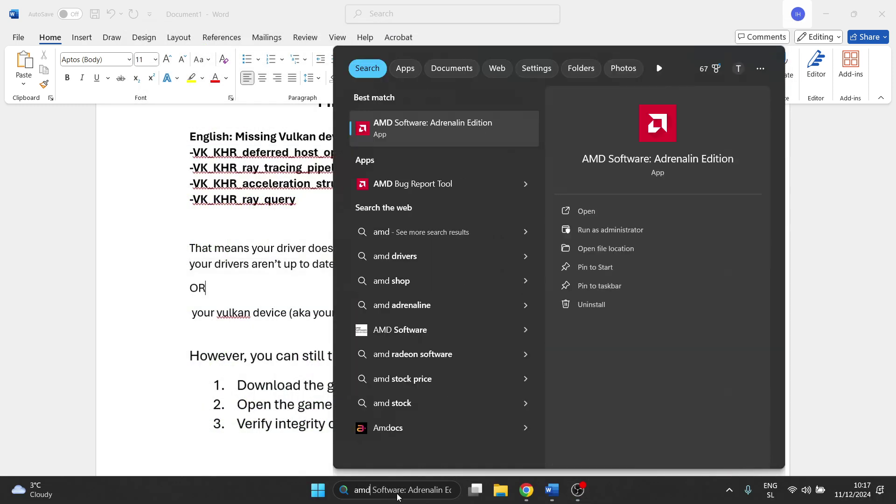
click(463, 131)
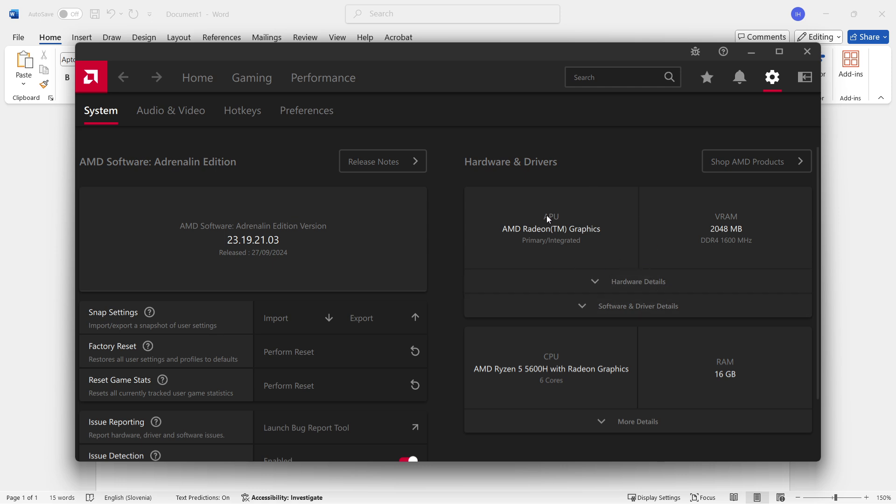
click(807, 52)
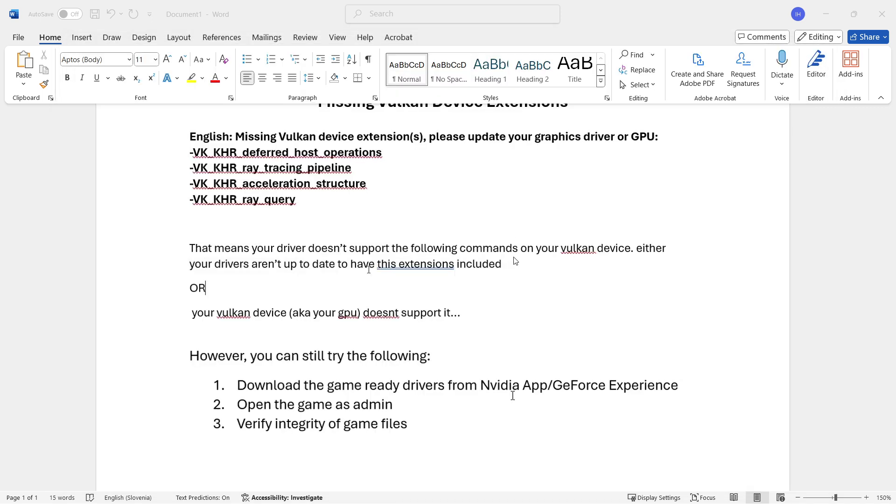
scroll(515, 261, down, 3)
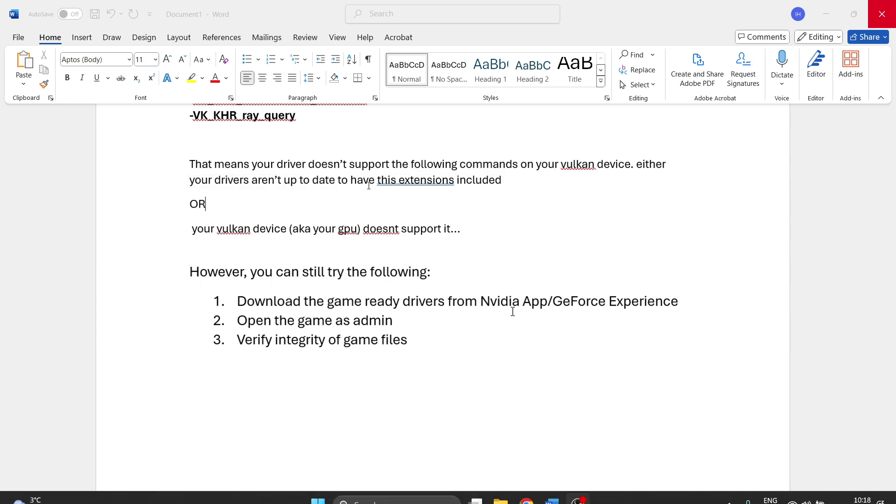
click(731, 491)
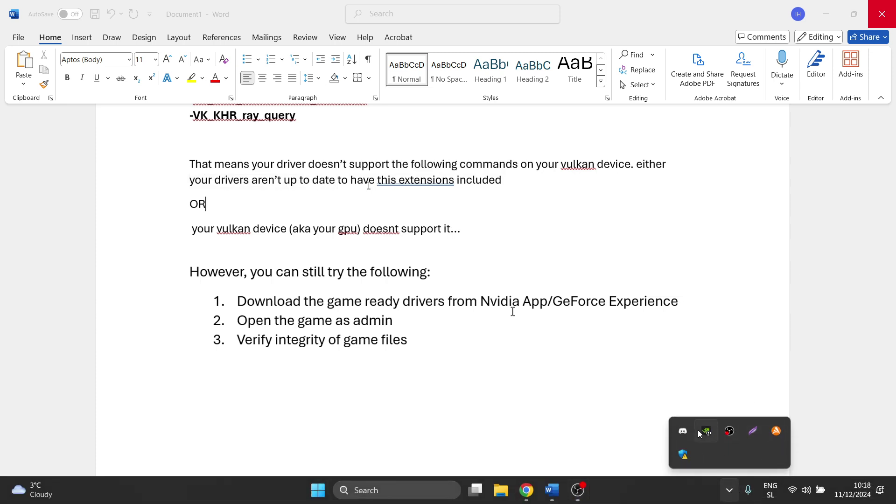
click(629, 417)
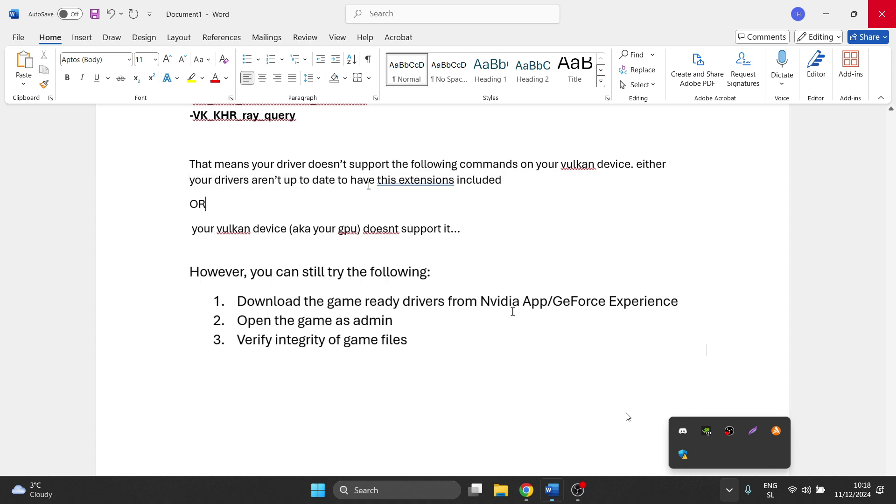
Launch Steam from the system search and open the Once Human page in the game library.
click(386, 490)
text(steam)
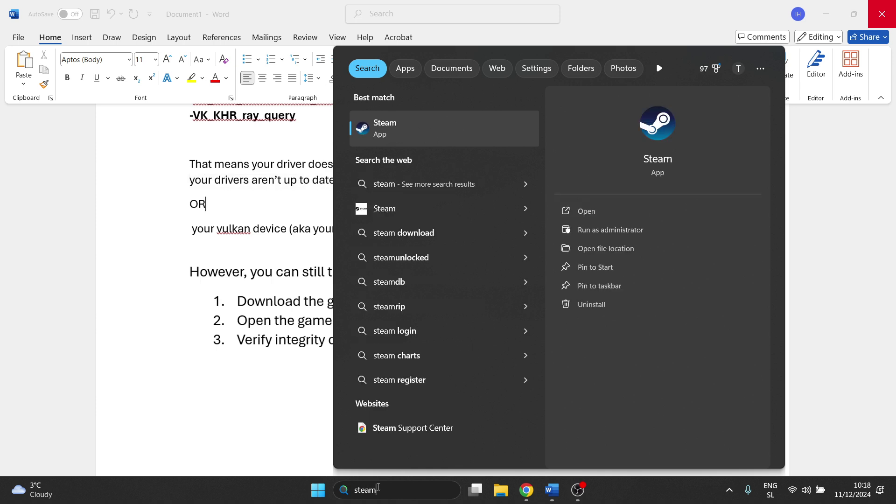
right_click(444, 123)
click(500, 133)
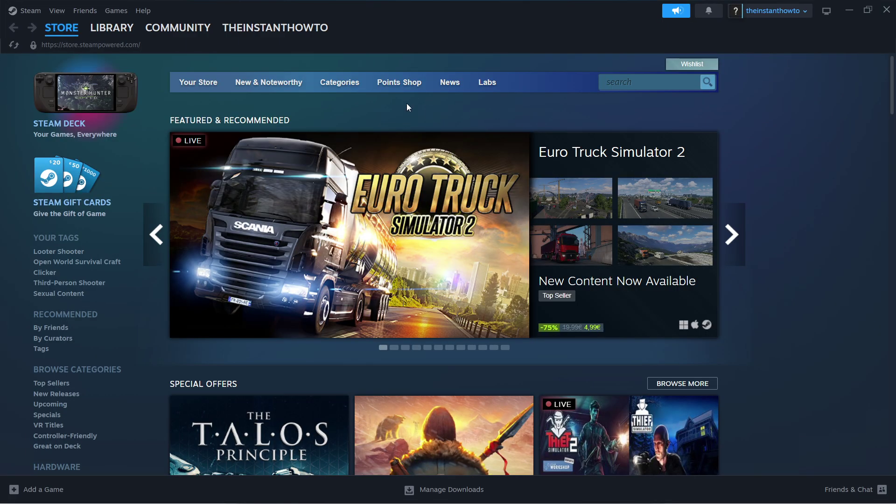
click(112, 33)
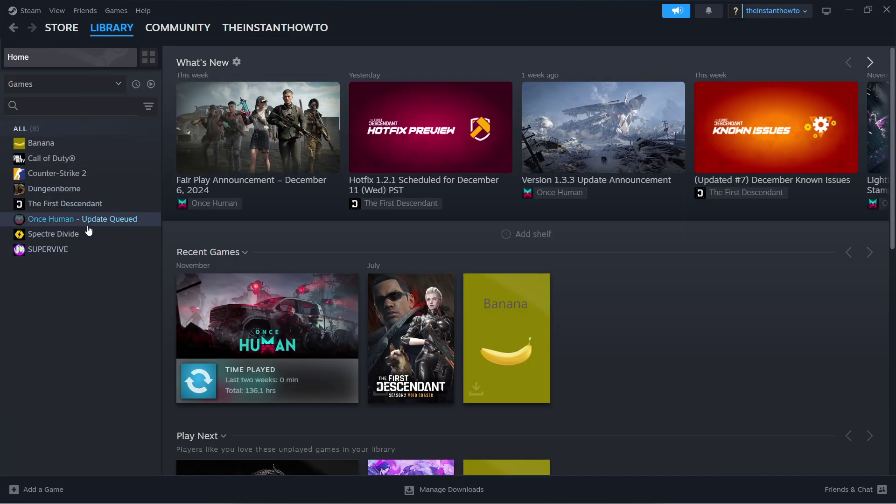
click(86, 224)
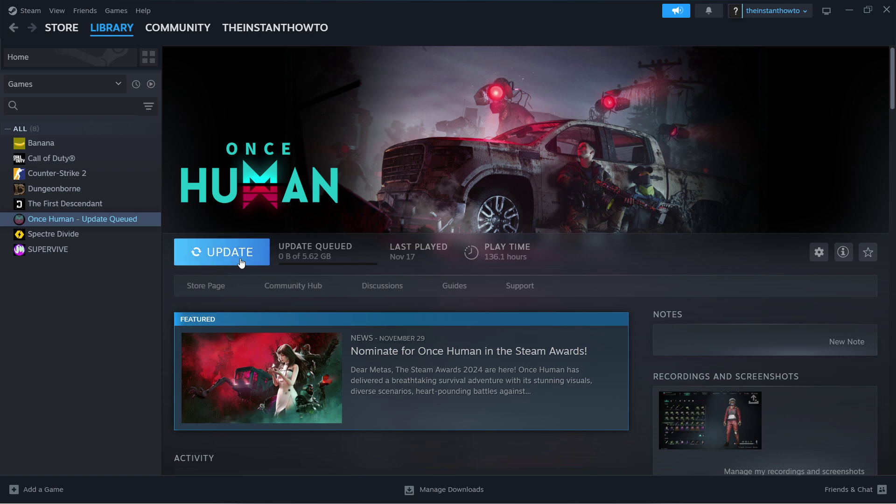
click(867, 9)
click(856, 152)
click(644, 19)
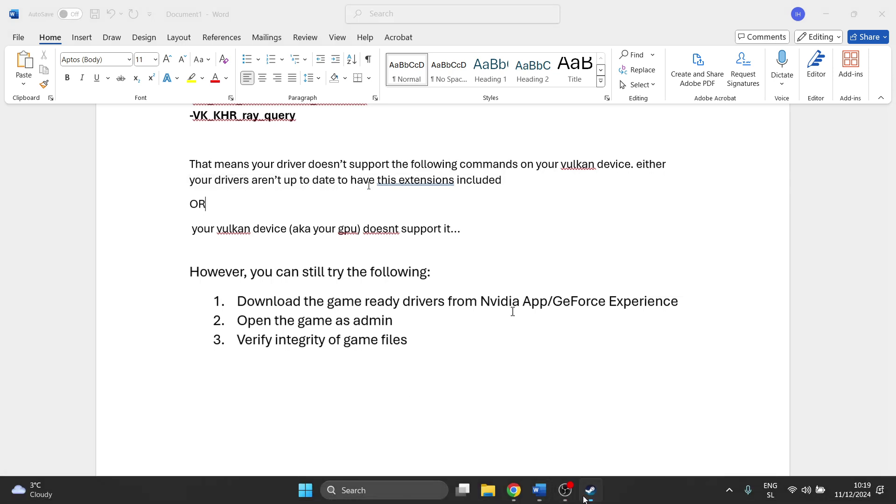
click(591, 495)
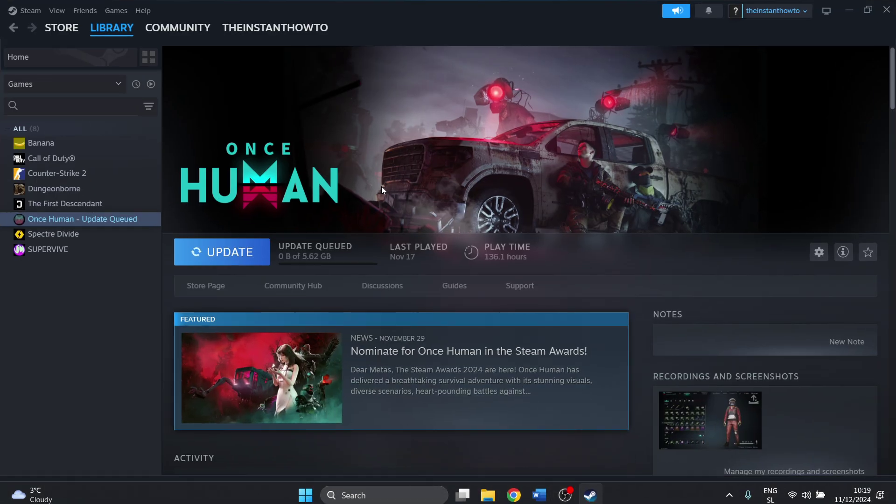
View the installed-files options in Once Human's properties, where game file integrity can be verified, and close the properties.
right_click(68, 218)
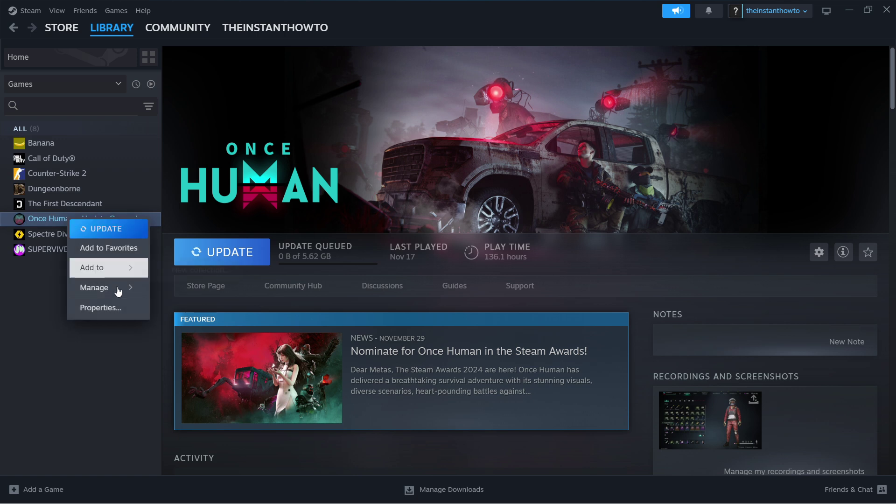
click(111, 308)
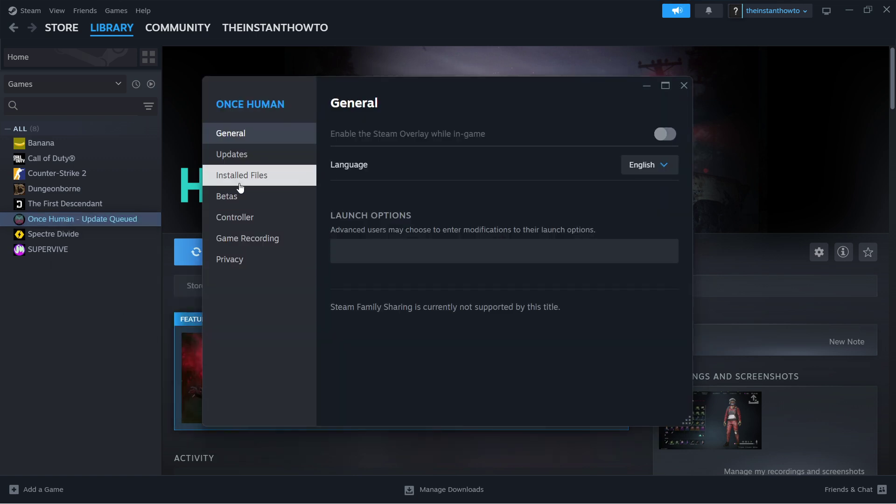
click(260, 181)
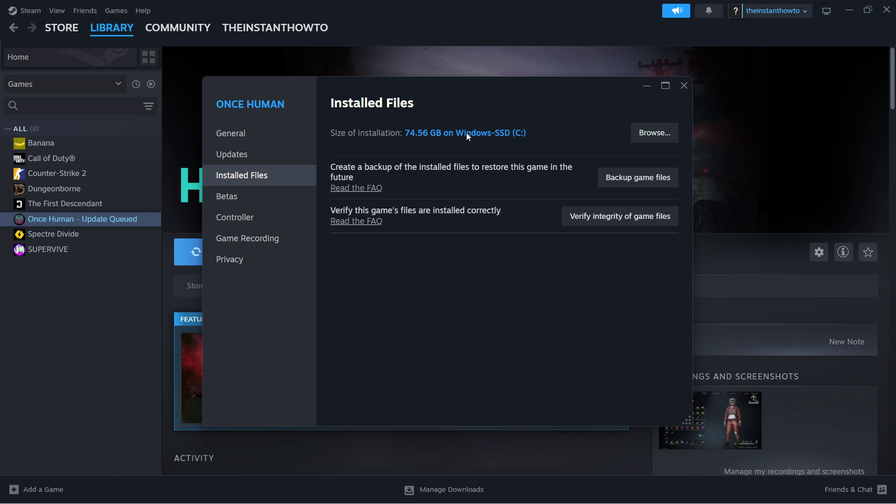
click(690, 89)
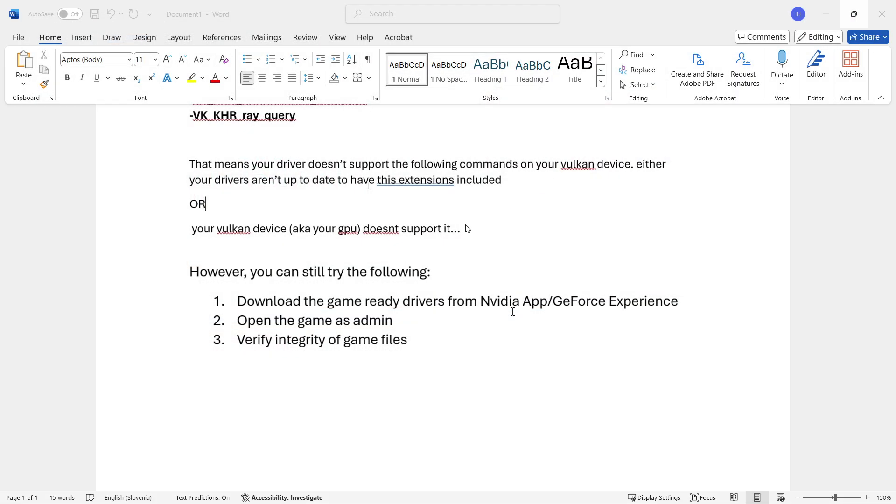
Review the listed VK_KHR extensions and the three suggested fixes in the Word notes again.
scroll(465, 228, up, 5)
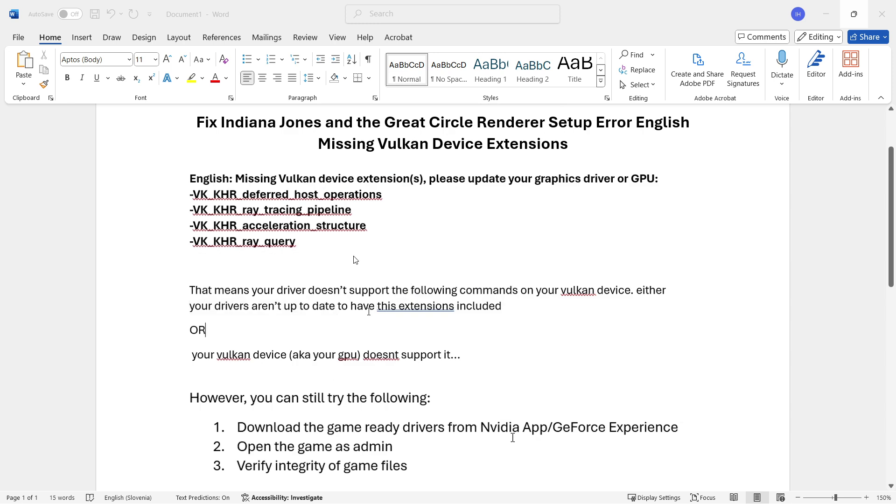
scroll(264, 285, down, 2)
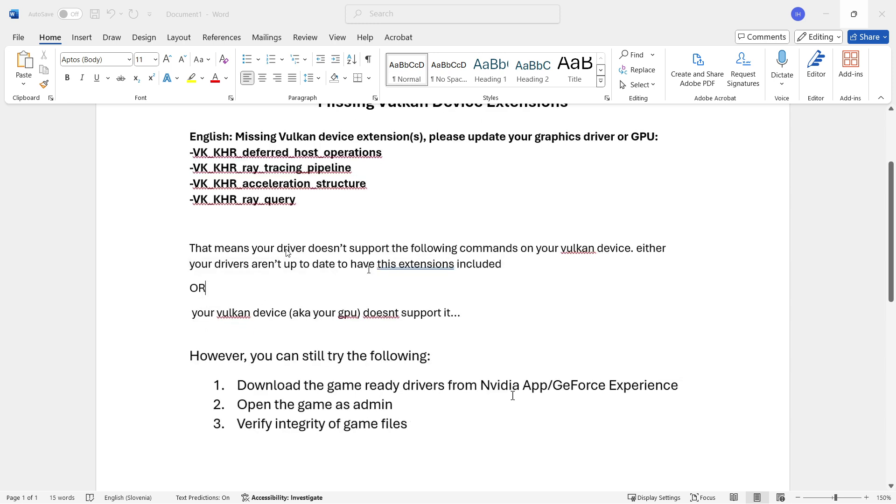
scroll(292, 249, up, 2)
scroll(356, 282, down, 2)
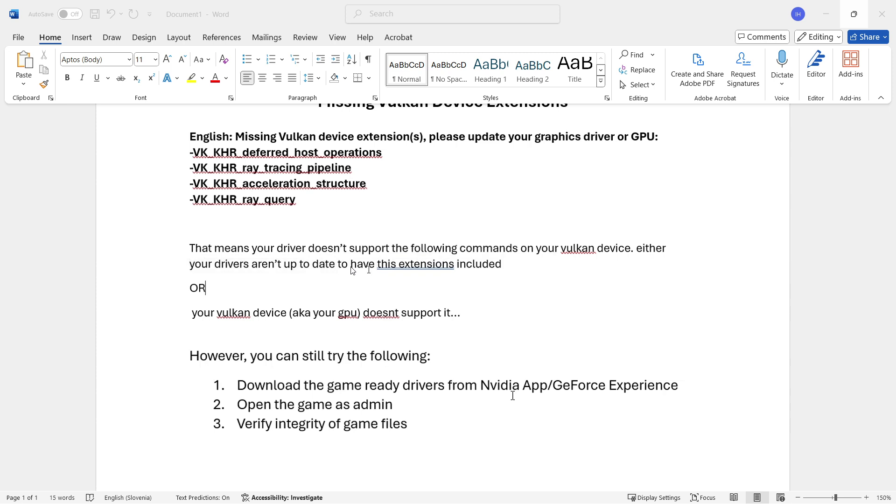
scroll(366, 255, up, 2)
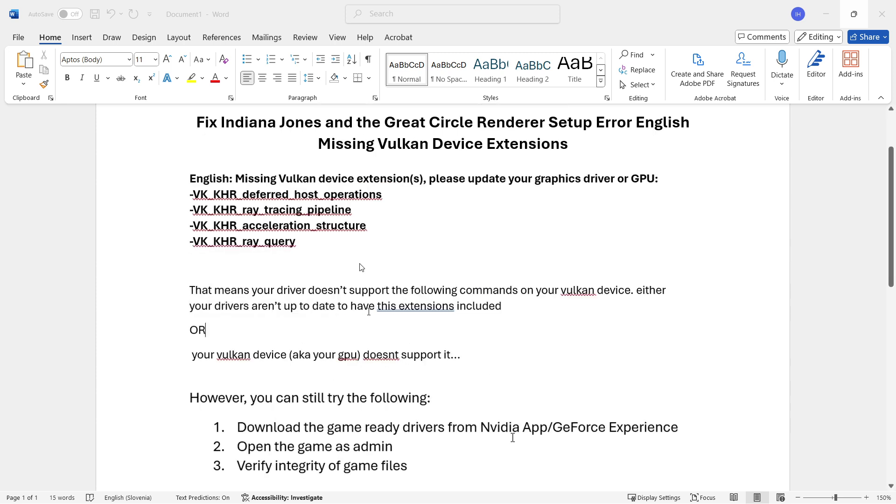
scroll(362, 267, down, 2)
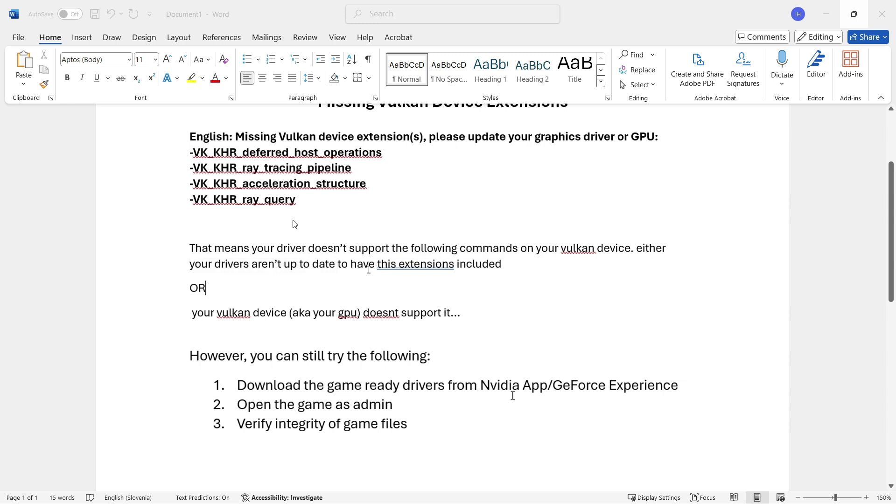